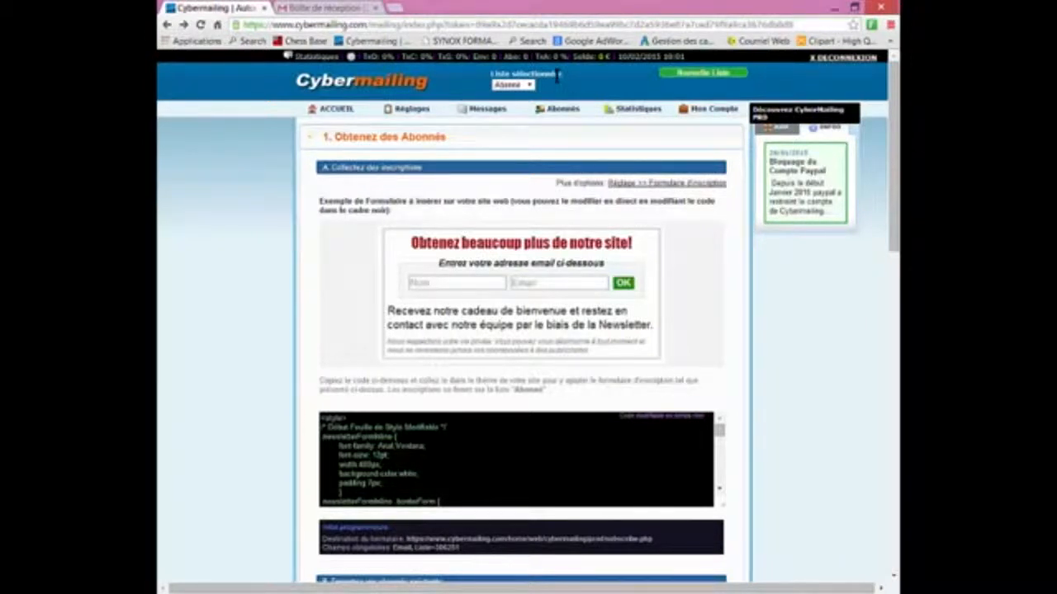
# Step: Open the configuration settings of the selected Abonné list
pyautogui.moveTo(477, 85); pyautogui.dragTo(577, 89)
pyautogui.click(578, 88)
pyautogui.moveTo(405, 114)
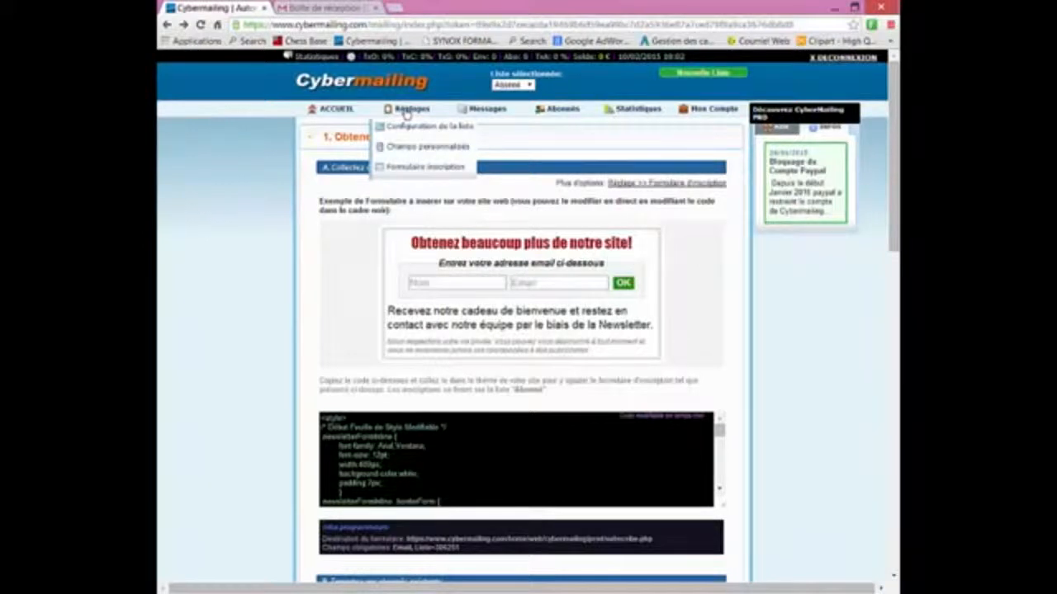
pyautogui.click(406, 136)
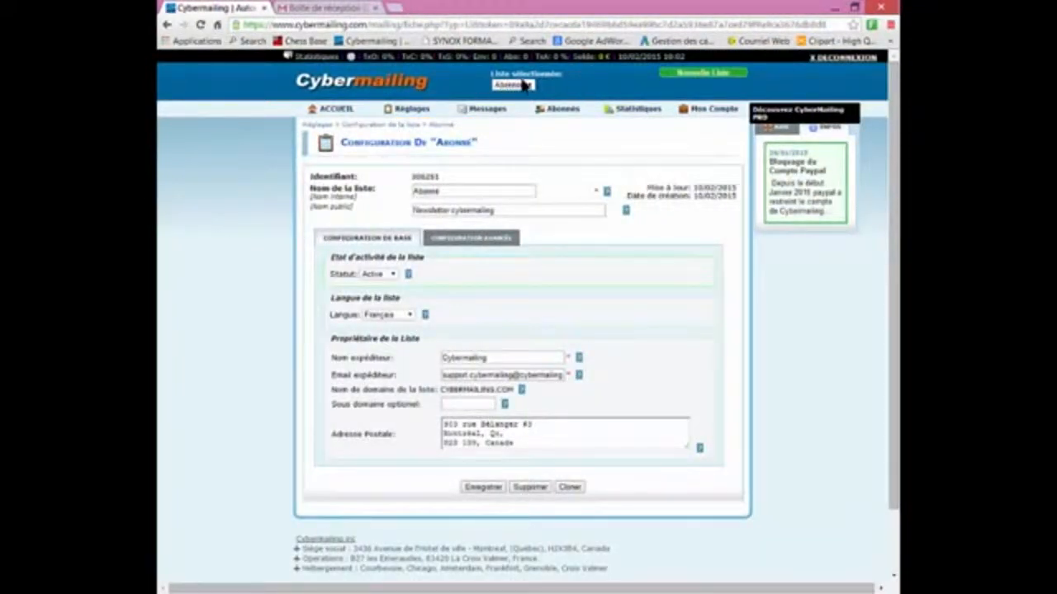
# Step: Change the list's internal name to "Abonnés"
pyautogui.click(449, 189)
pyautogui.click(469, 189)
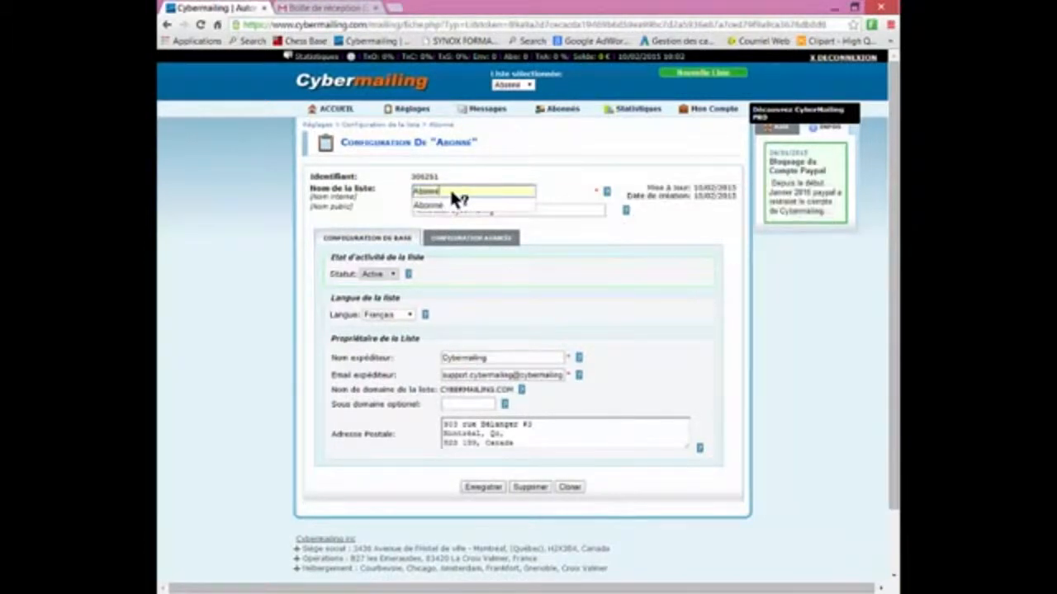
pyautogui.write('s')
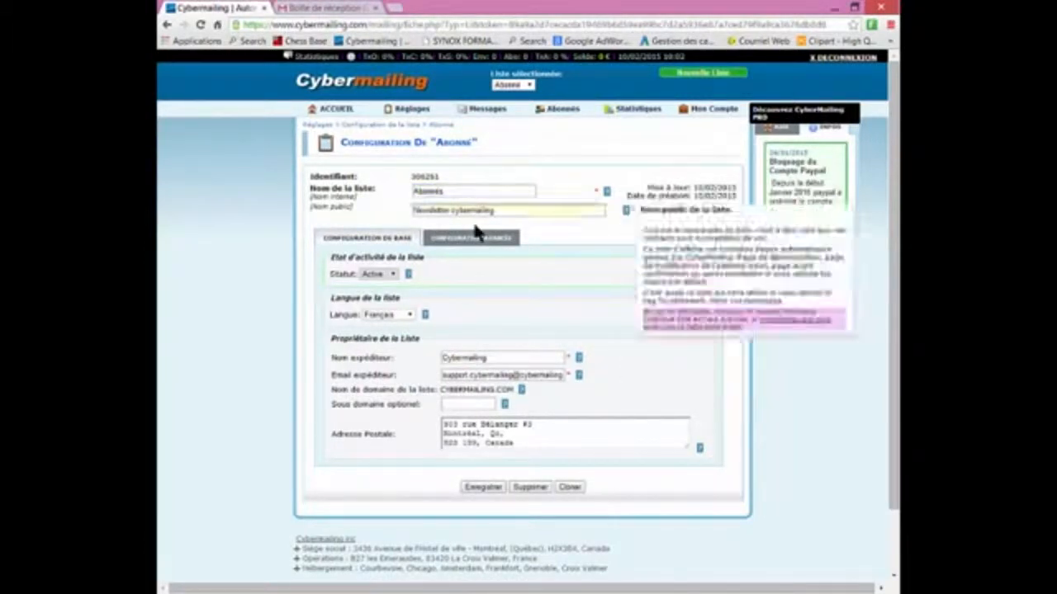
pyautogui.moveTo(429, 207)
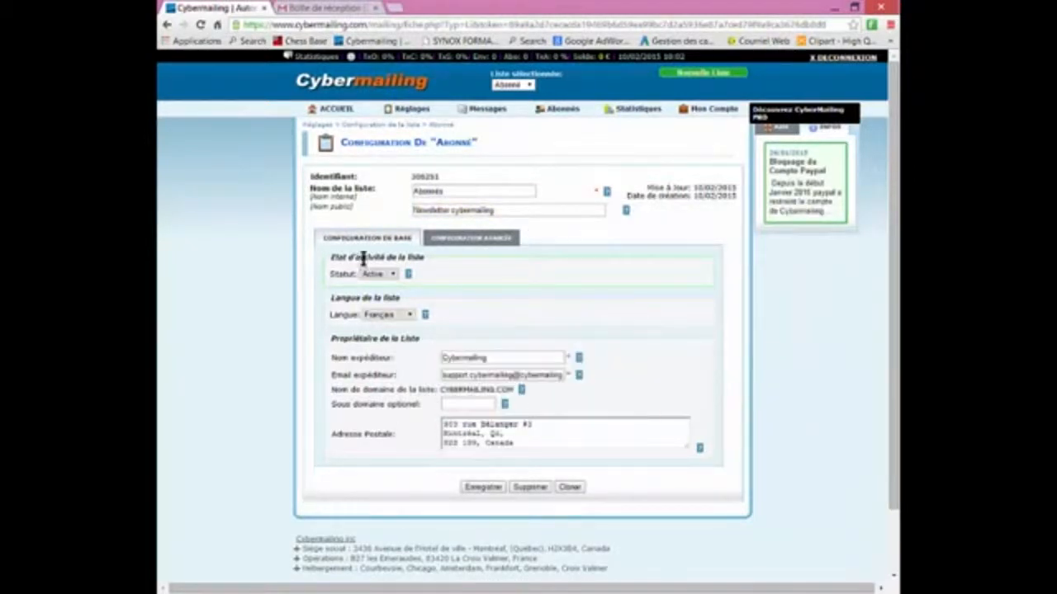
# Step: Review the languages available for the list and keep Français selected
pyautogui.moveTo(362, 277)
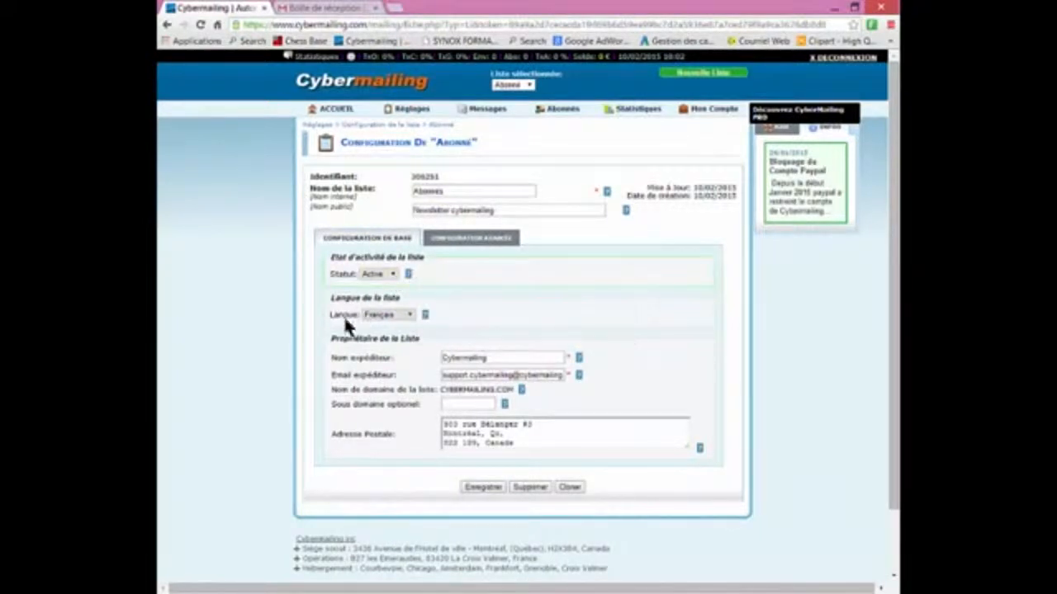
pyautogui.click(402, 312)
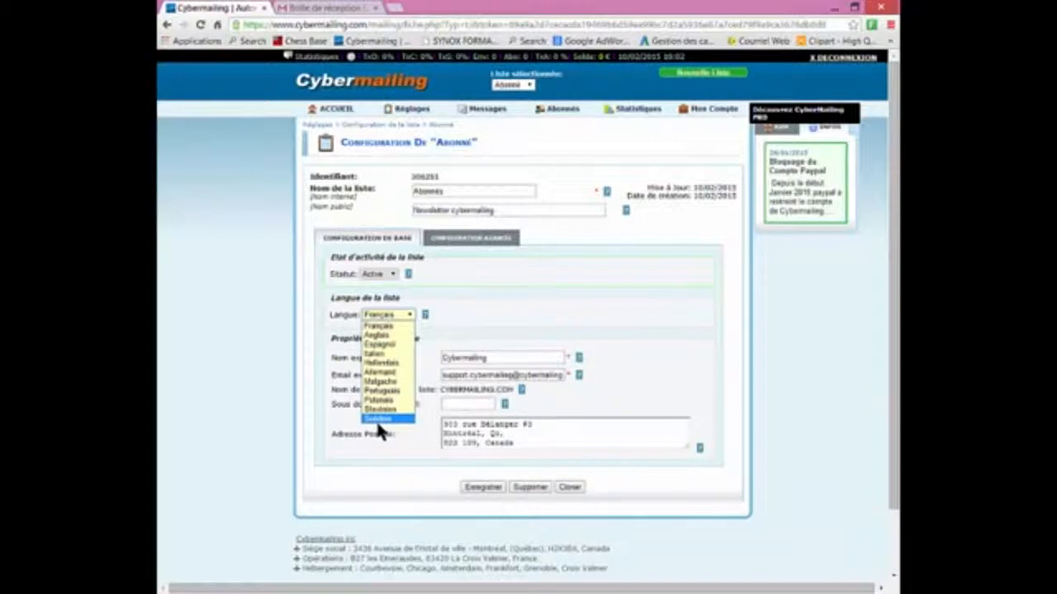
pyautogui.click(388, 324)
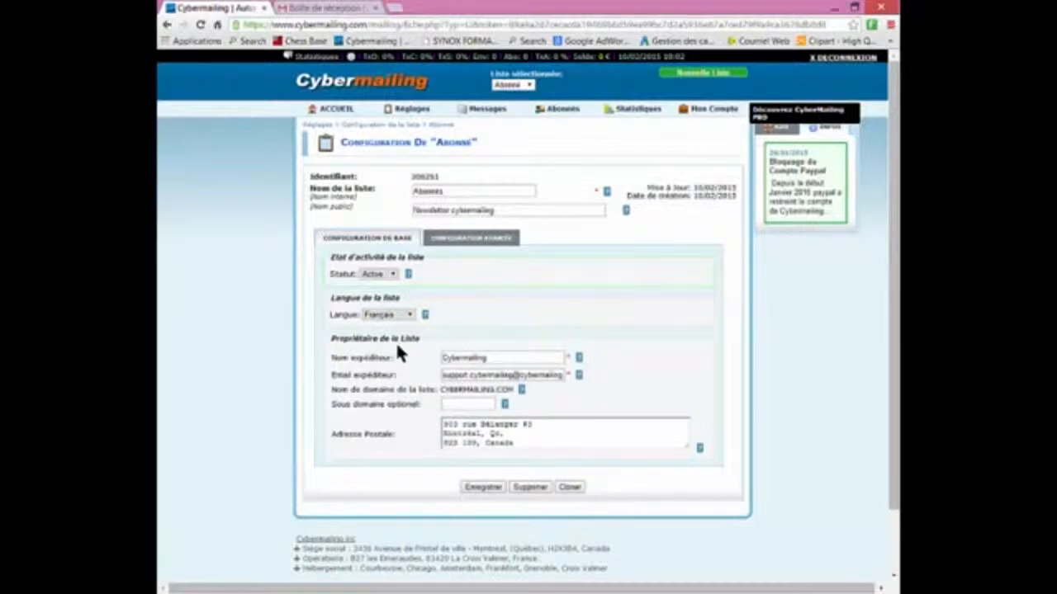
pyautogui.click(399, 315)
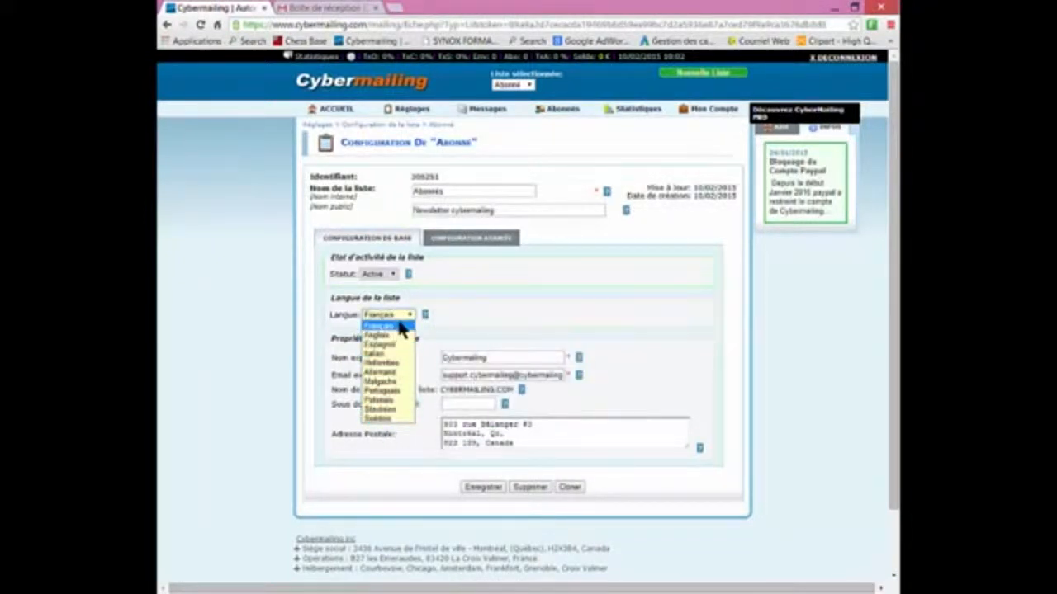
pyautogui.click(406, 318)
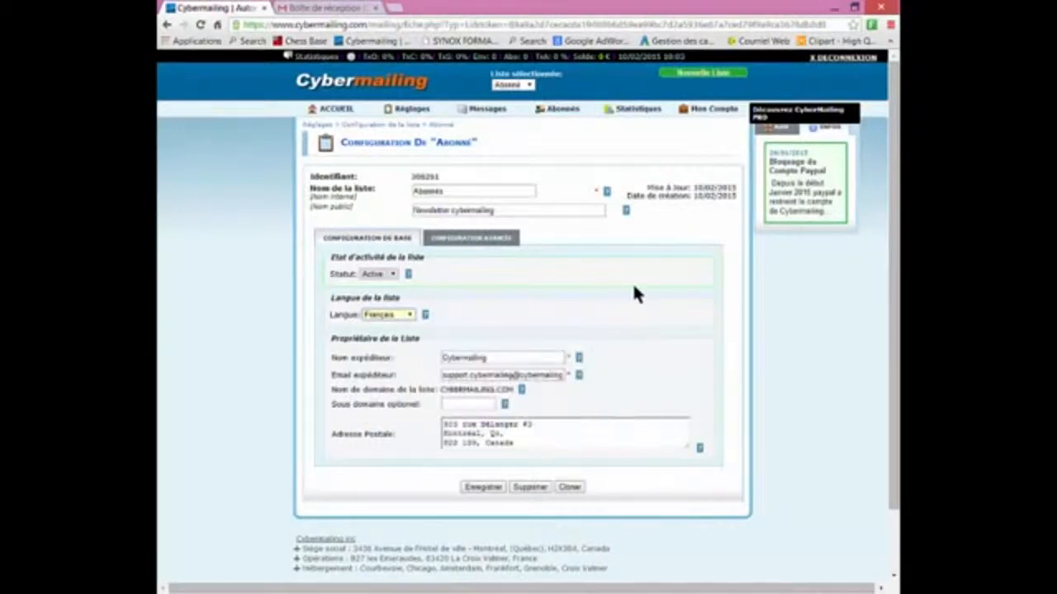
# Step: Switch to the Gmail inbox to view how sender names appear, and return to the list configuration's sender name
pyautogui.moveTo(508, 361)
pyautogui.click(318, 8)
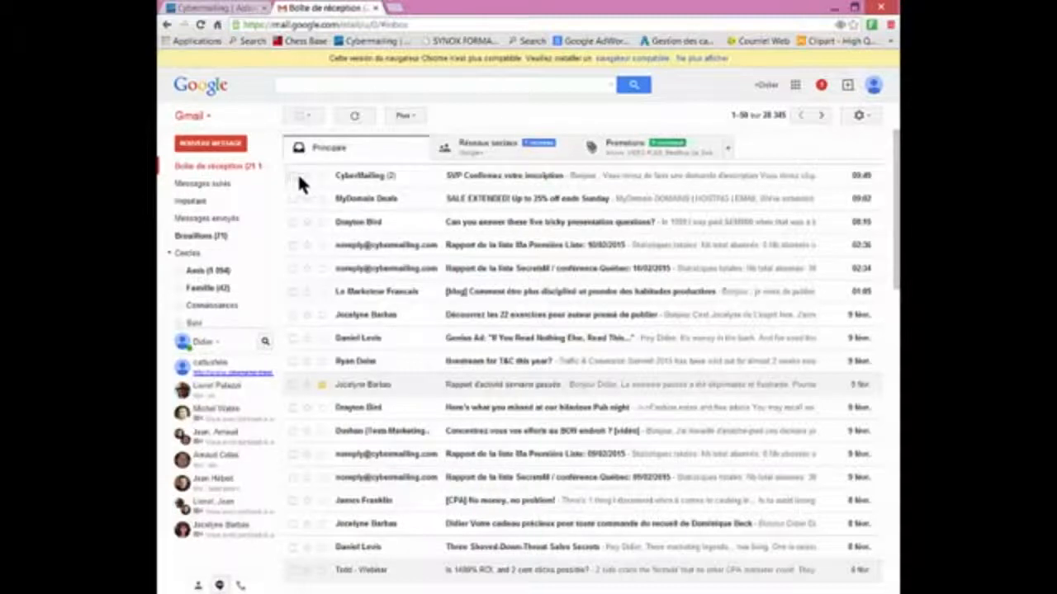
pyautogui.click(239, 12)
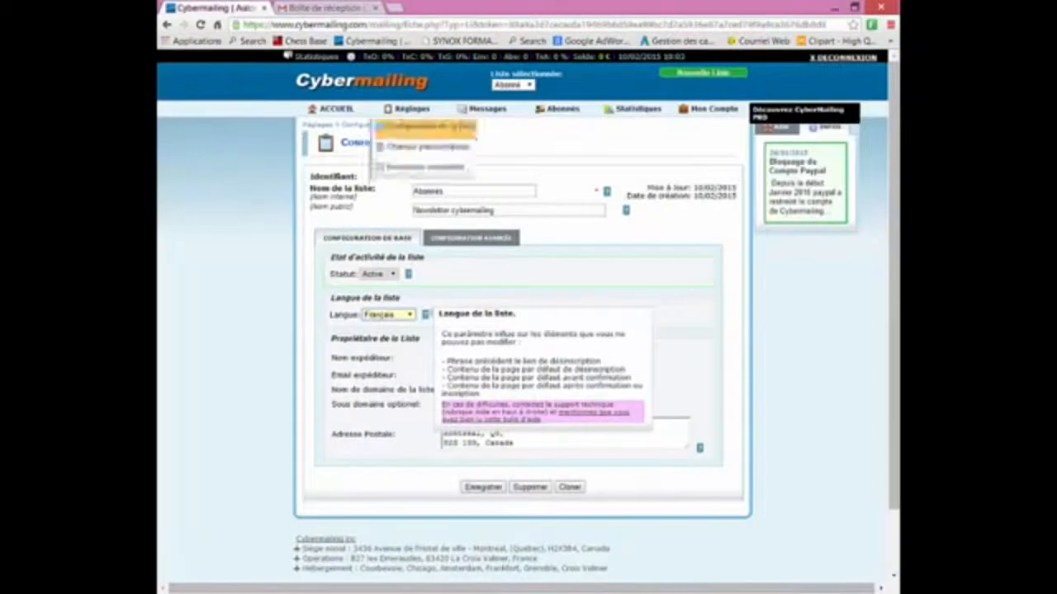
pyautogui.click(503, 360)
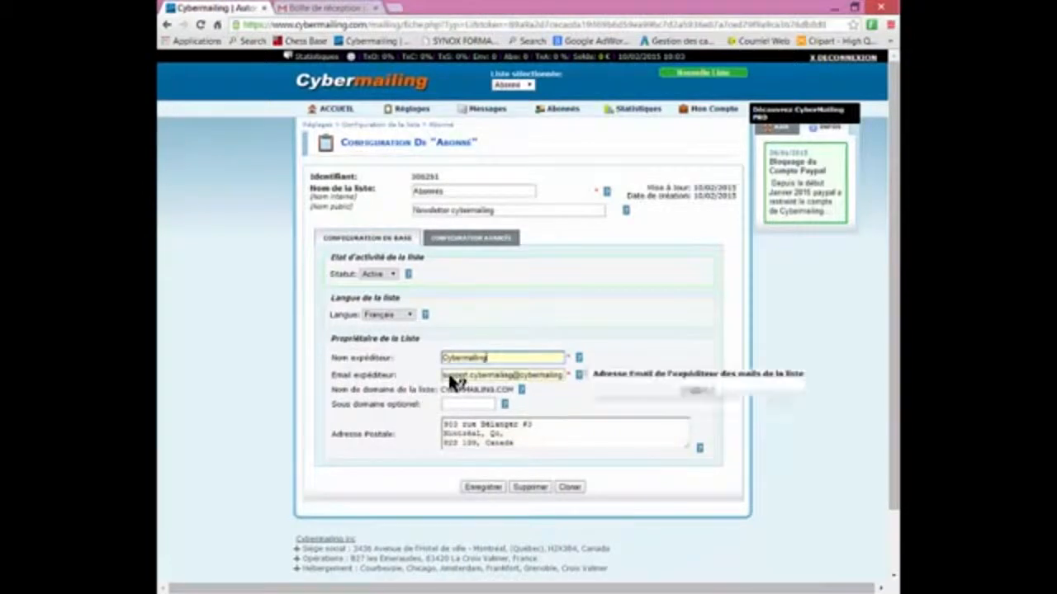
# Step: Examine the list owner's sender email address, its domain and the related help note
pyautogui.moveTo(455, 383)
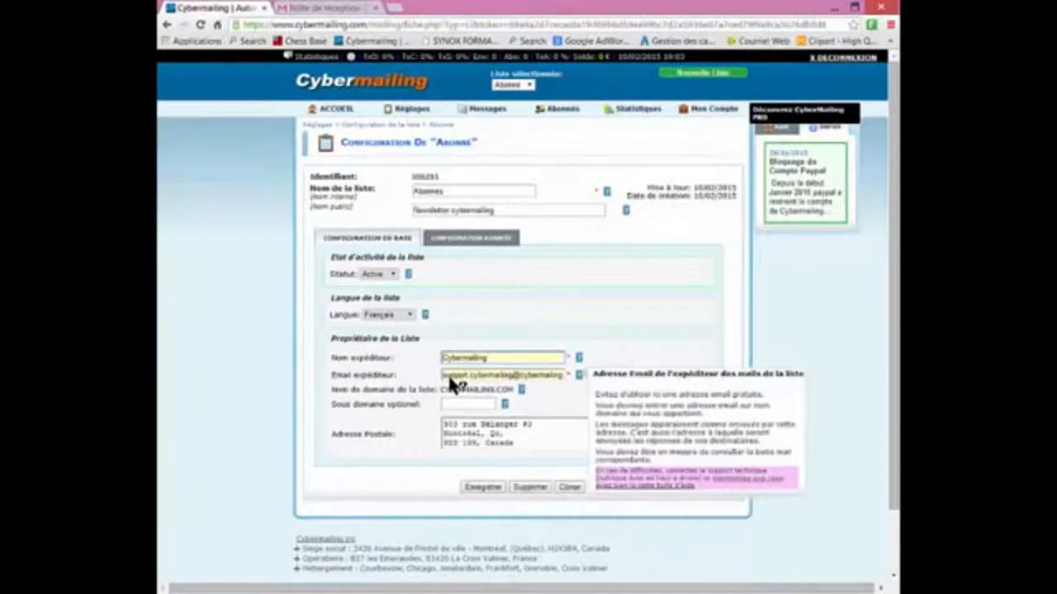
pyautogui.click(520, 378)
pyautogui.moveTo(519, 376); pyautogui.dragTo(660, 372)
pyautogui.click(514, 379)
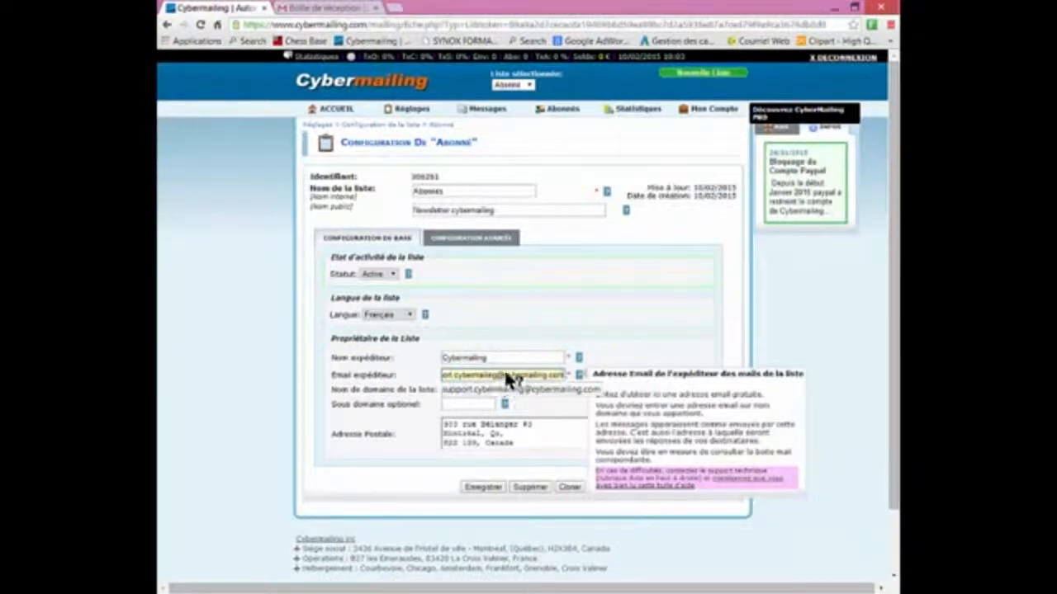
pyautogui.moveTo(565, 377); pyautogui.dragTo(536, 381)
pyautogui.click(528, 379)
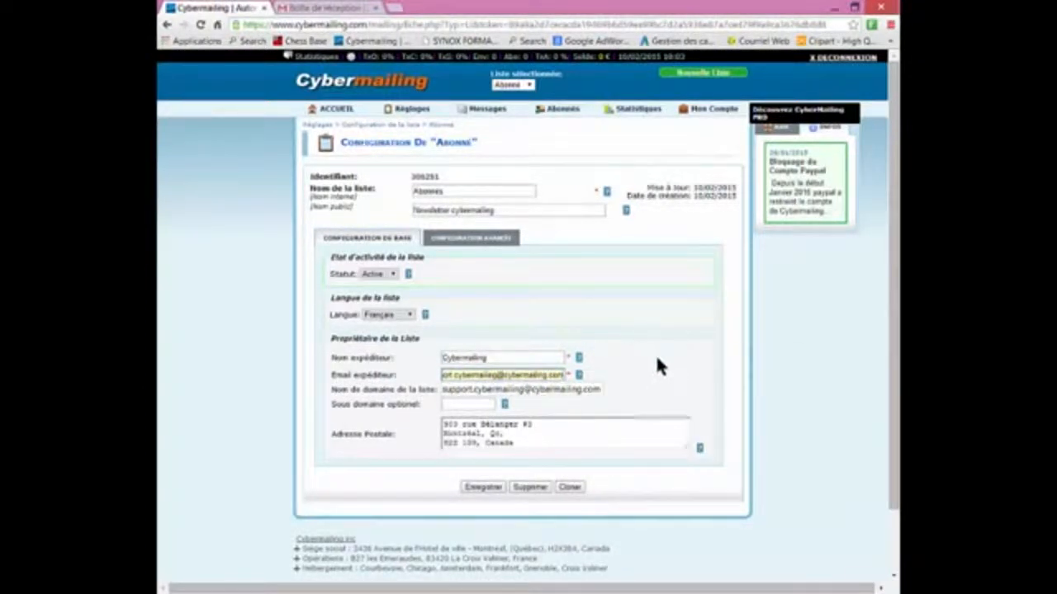
pyautogui.click(326, 373)
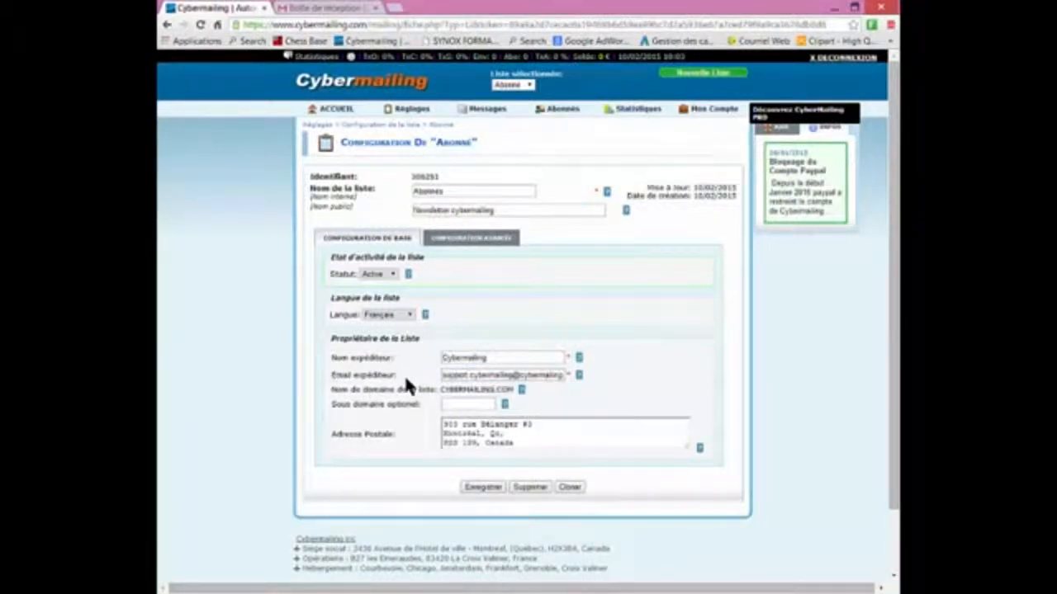
pyautogui.moveTo(382, 381); pyautogui.dragTo(342, 377)
pyautogui.click(330, 377)
pyautogui.click(464, 377)
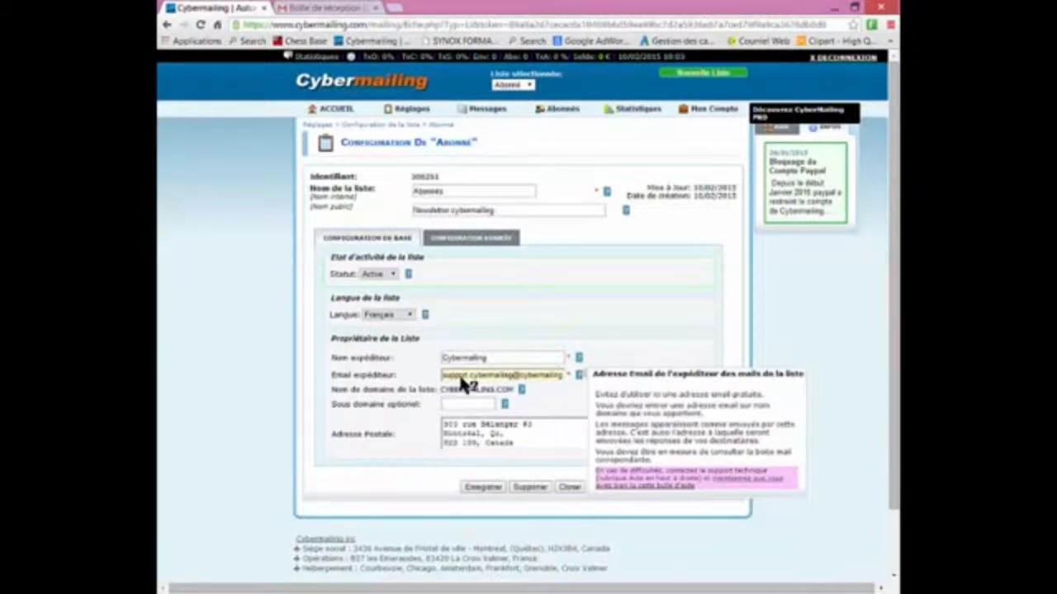
pyautogui.click(741, 316)
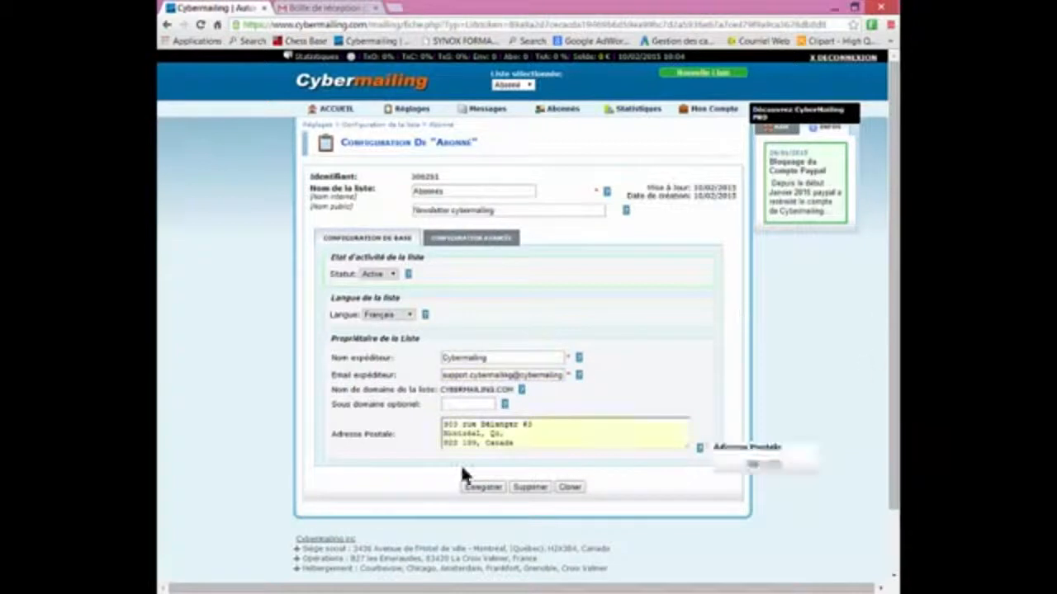
pyautogui.click(447, 374)
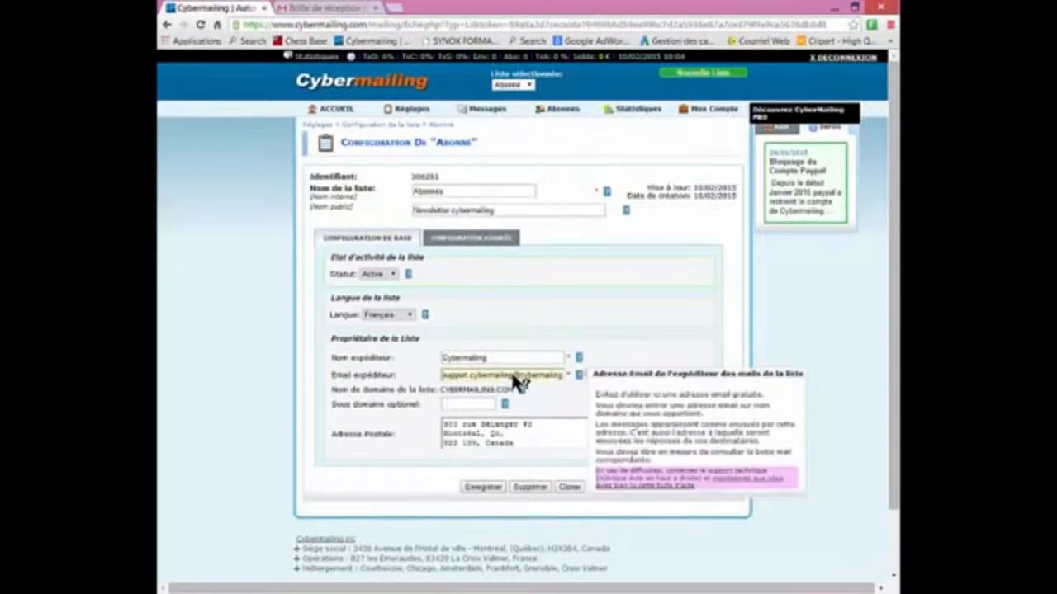
pyautogui.press('Tab')
pyautogui.press('Tab')
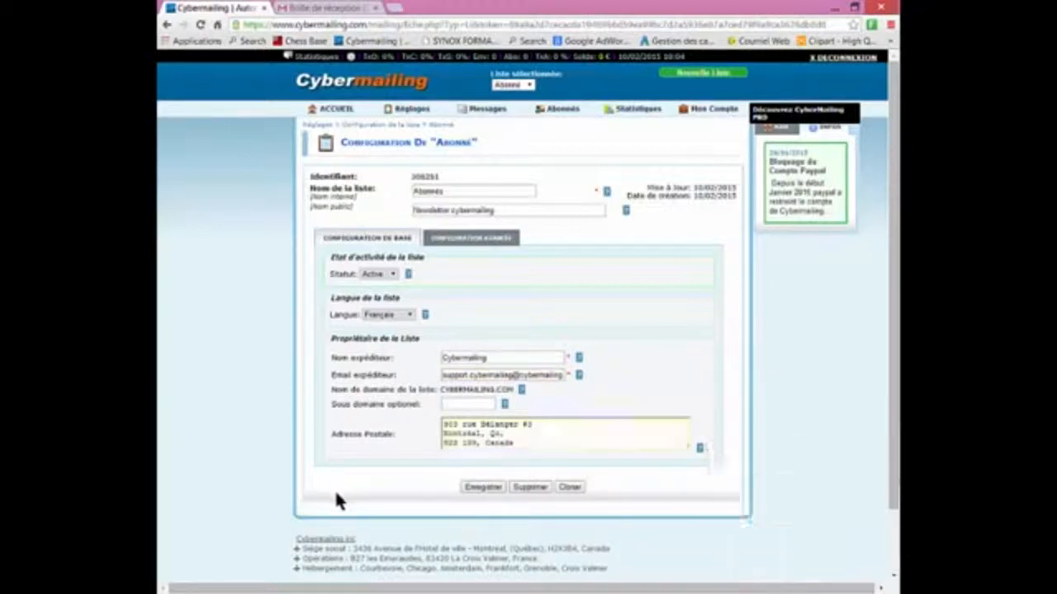
# Step: Examine the list owner's postal address and the help note explaining its use in messages
pyautogui.click(535, 462)
pyautogui.click(529, 446)
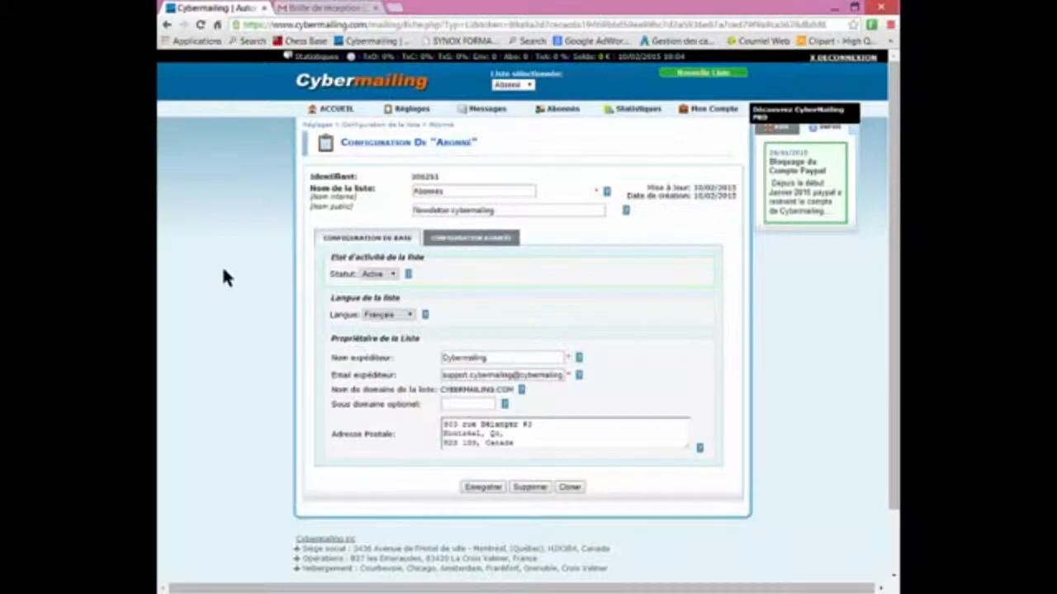
pyautogui.moveTo(542, 444)
pyautogui.moveTo(328, 354); pyautogui.dragTo(346, 431)
pyautogui.click(345, 407)
pyautogui.moveTo(525, 446); pyautogui.dragTo(410, 422)
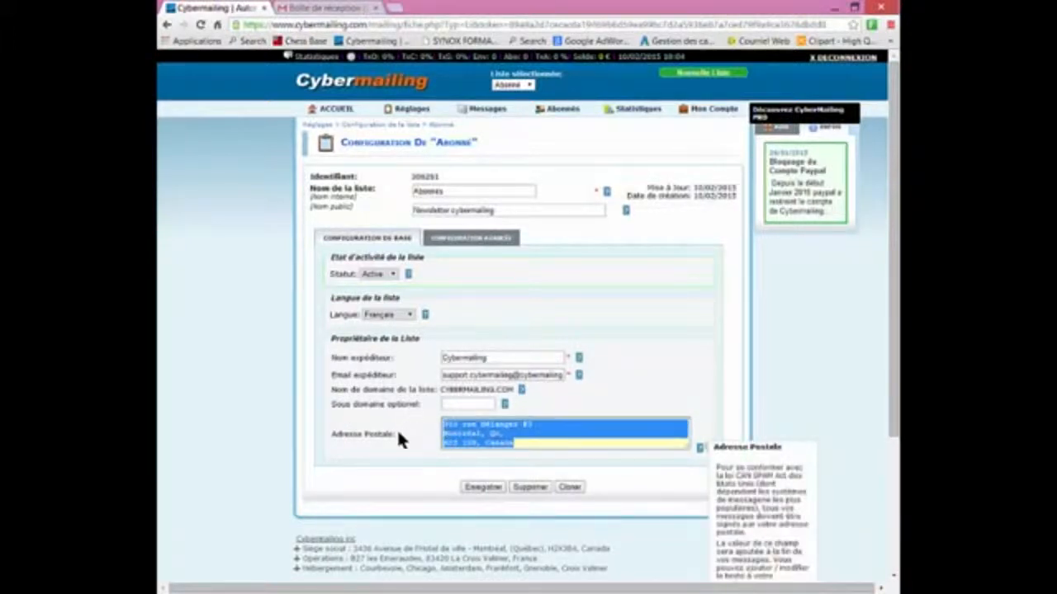
pyautogui.click(528, 440)
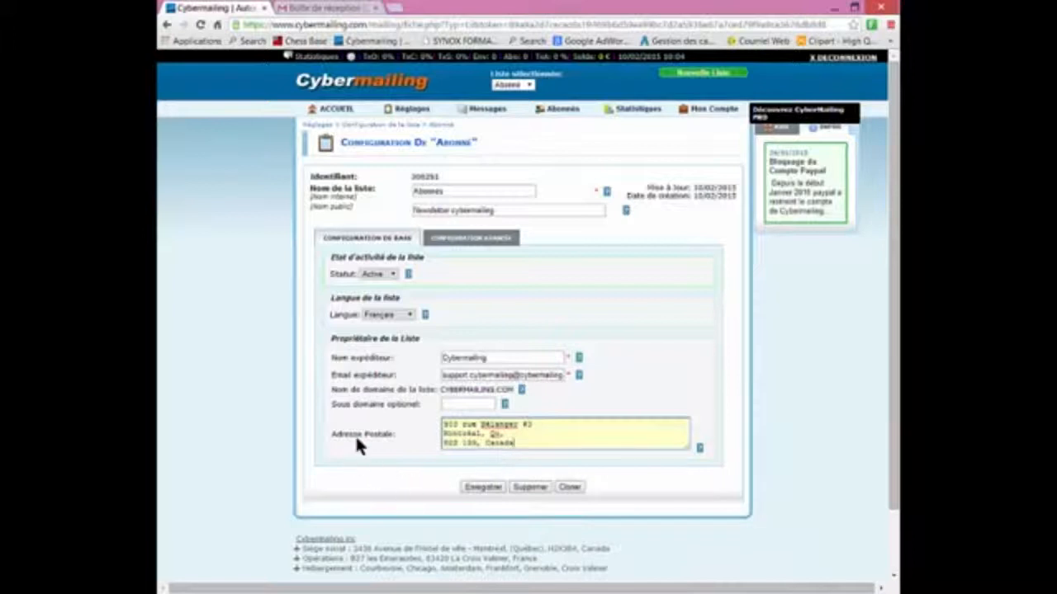
pyautogui.moveTo(325, 430); pyautogui.dragTo(348, 431)
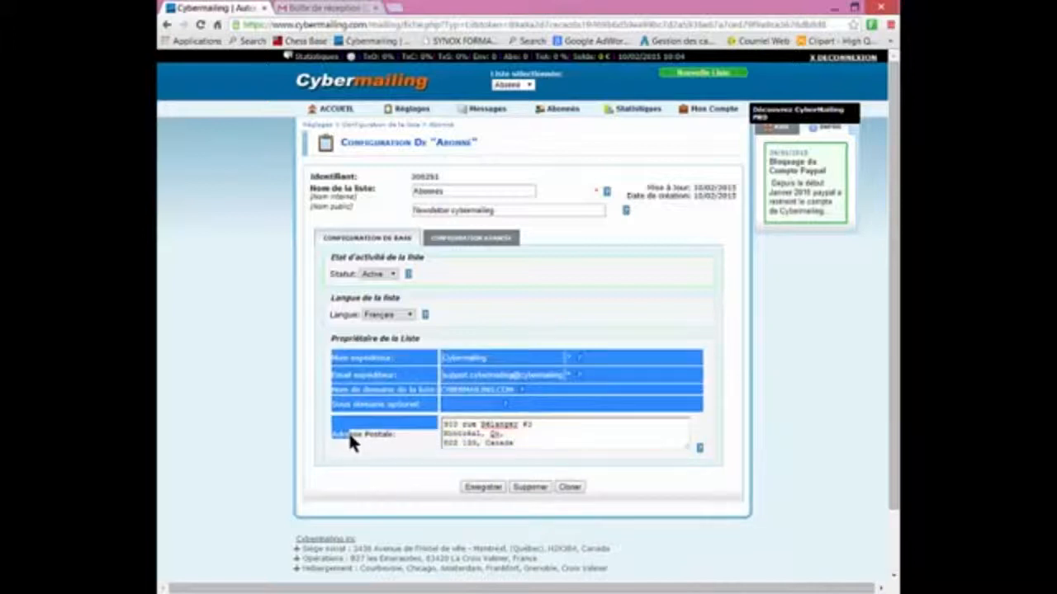
pyautogui.click(344, 453)
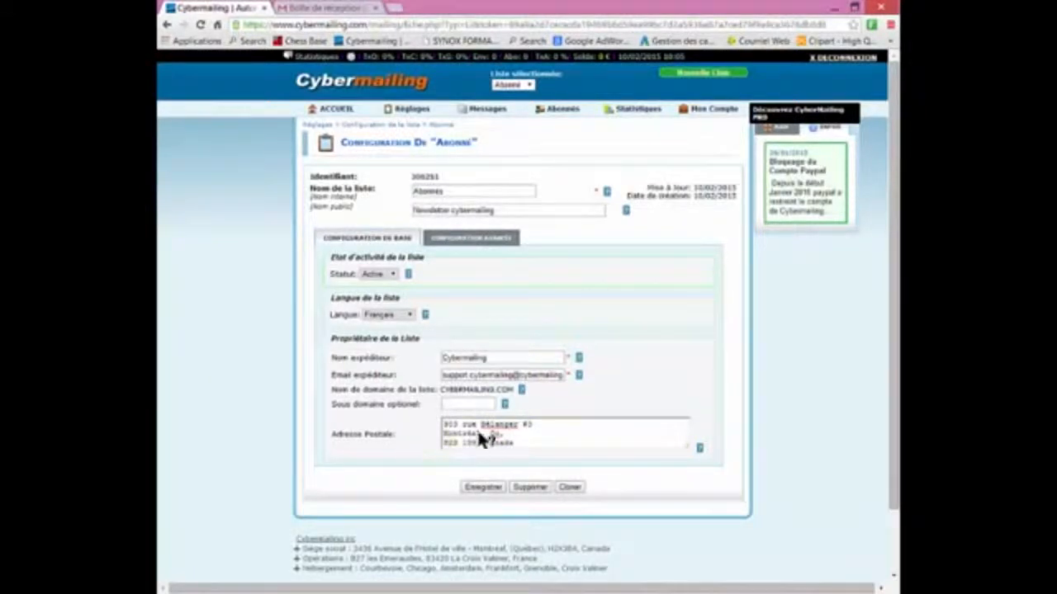
pyautogui.moveTo(485, 434)
pyautogui.moveTo(536, 448)
# Step: Save the list configuration and confirm renaming the existing list
pyautogui.click(483, 486)
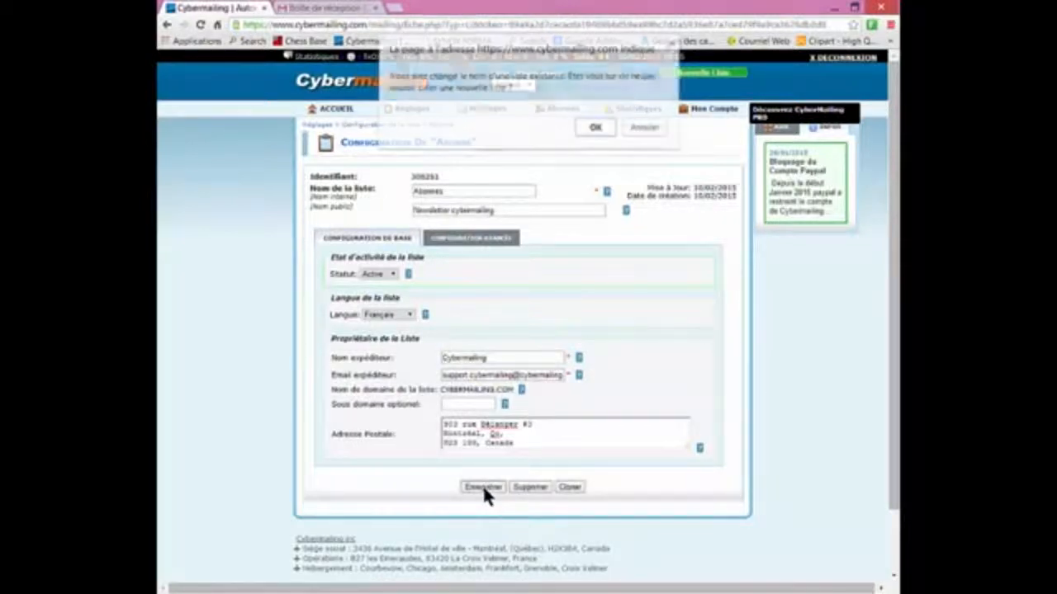
pyautogui.click(606, 125)
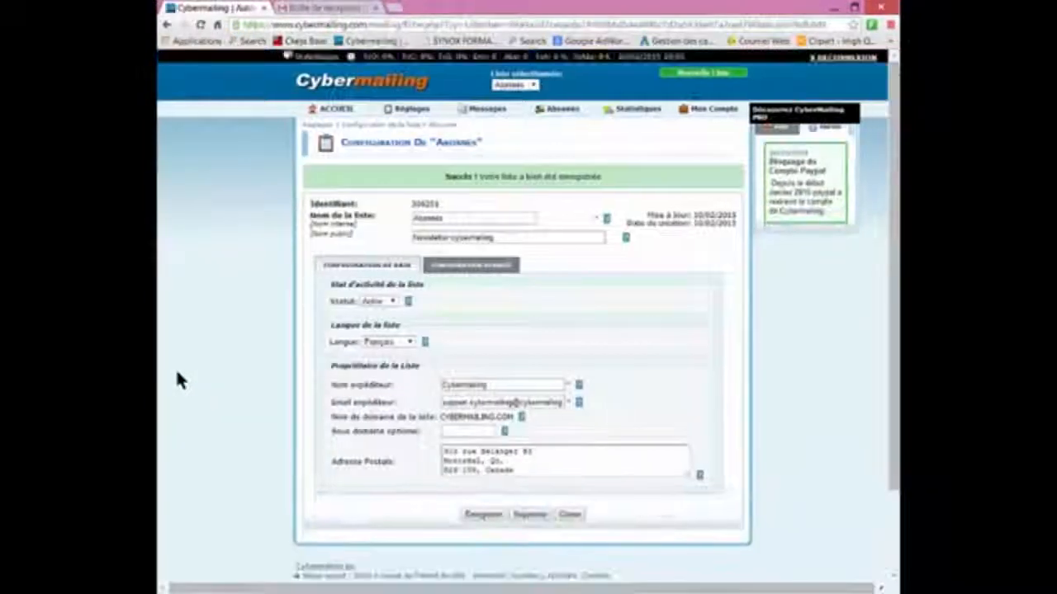
pyautogui.moveTo(579, 385)
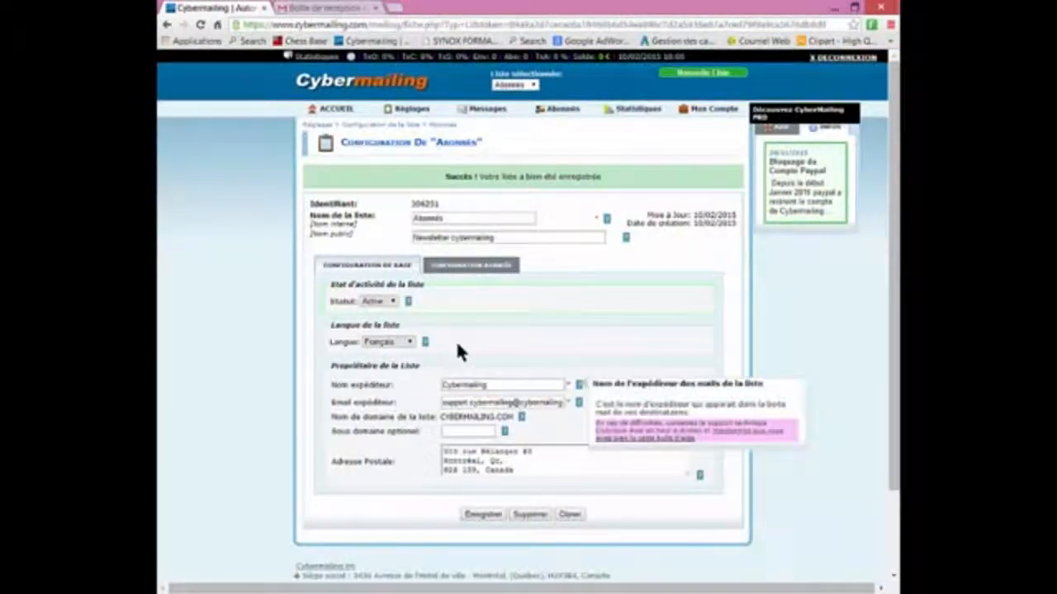